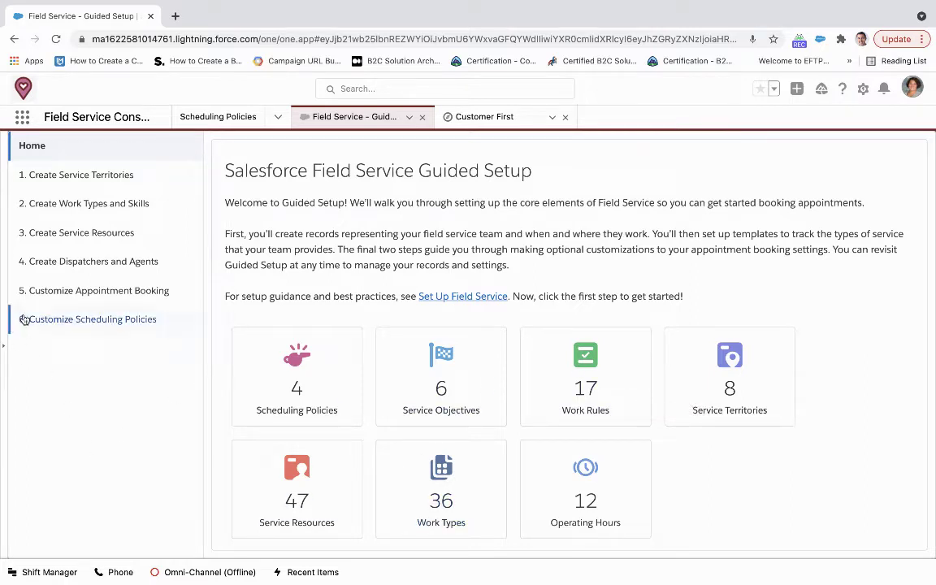
- Go to the Customize Scheduling Policies step of Guided Setup
left_click(61, 322)
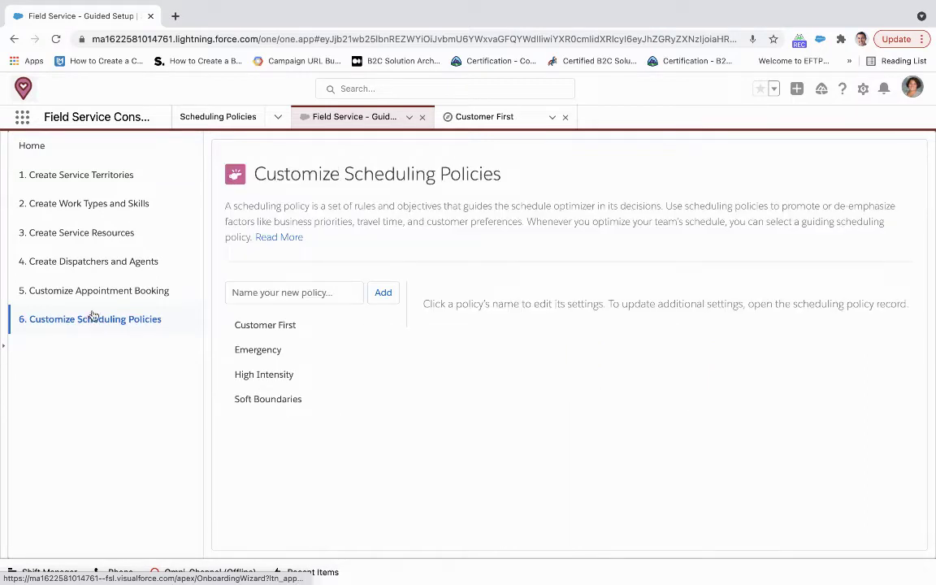
- Open Customer First and scroll to its work rules, such as Active Resources and Designated Work
left_click(275, 324)
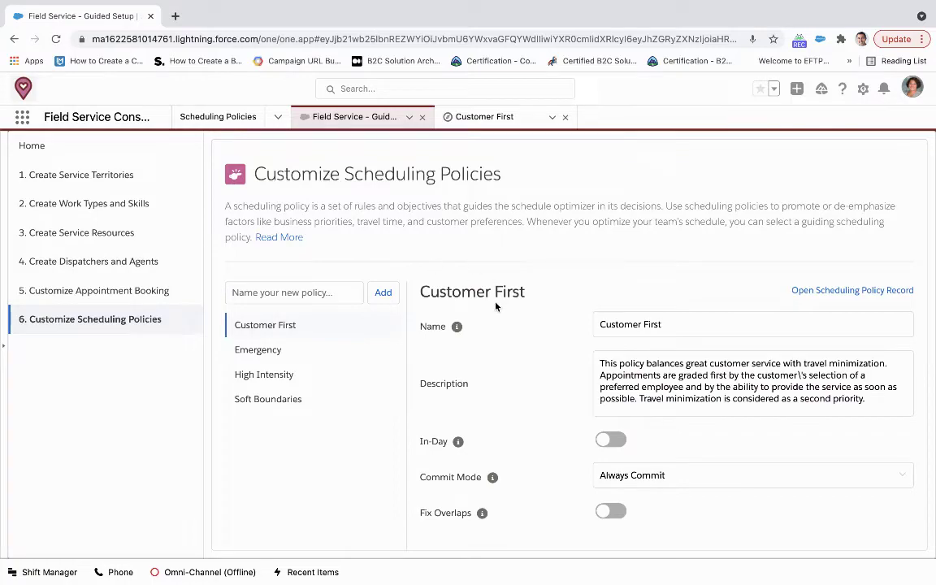
scroll(494, 303, "down", 2)
scroll(496, 306, "down", 1)
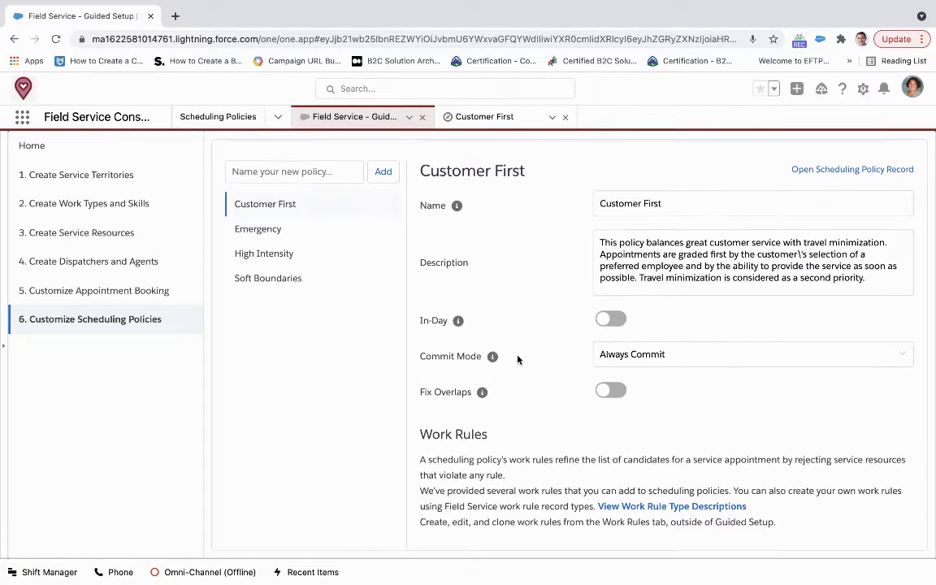
scroll(516, 358, "down", 3)
scroll(516, 357, "down", 2)
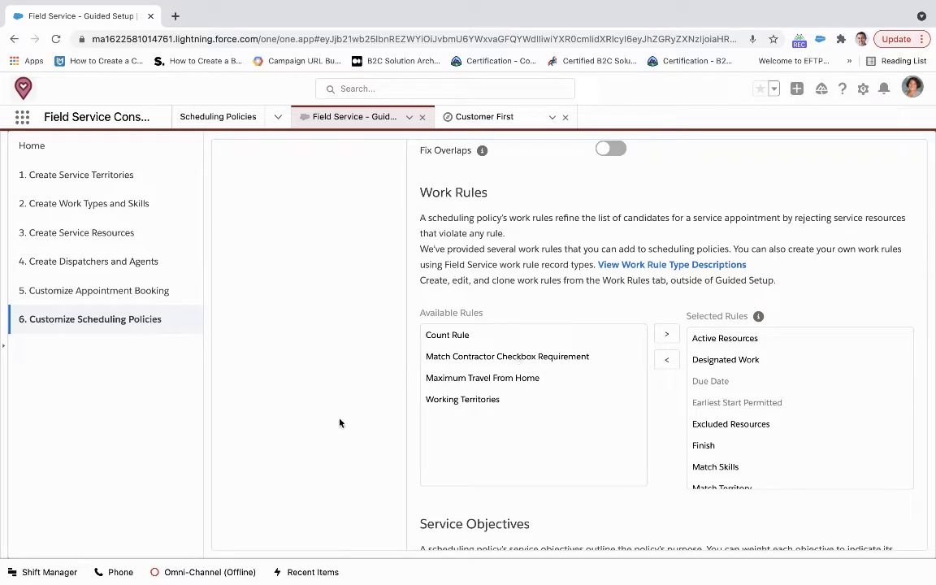
- Scroll to the objective weights: Preferred Service Resource 51, ASAP 32, Skill Level 40, Minimize Overtime 31
scroll(339, 423, "down", 1)
scroll(340, 422, "down", 3)
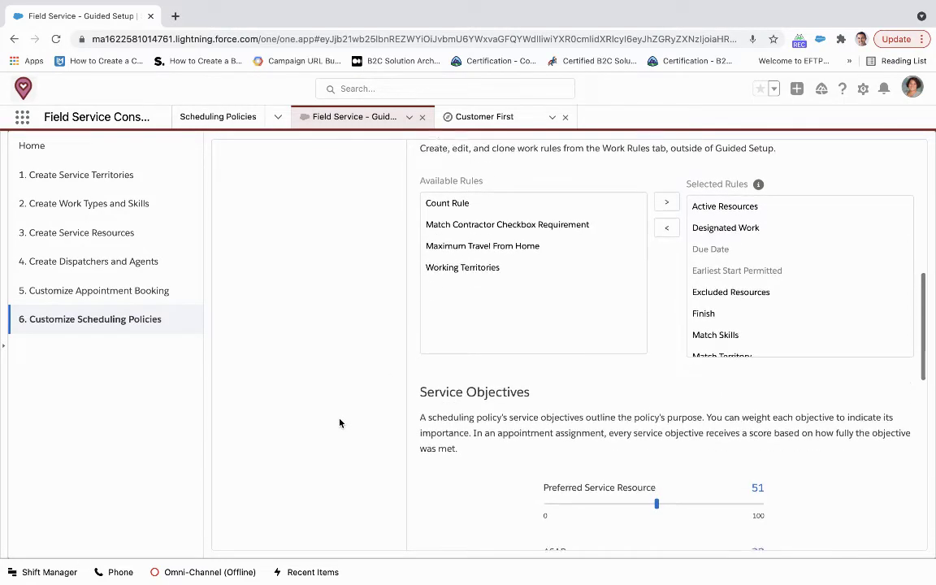
scroll(339, 423, "down", 3)
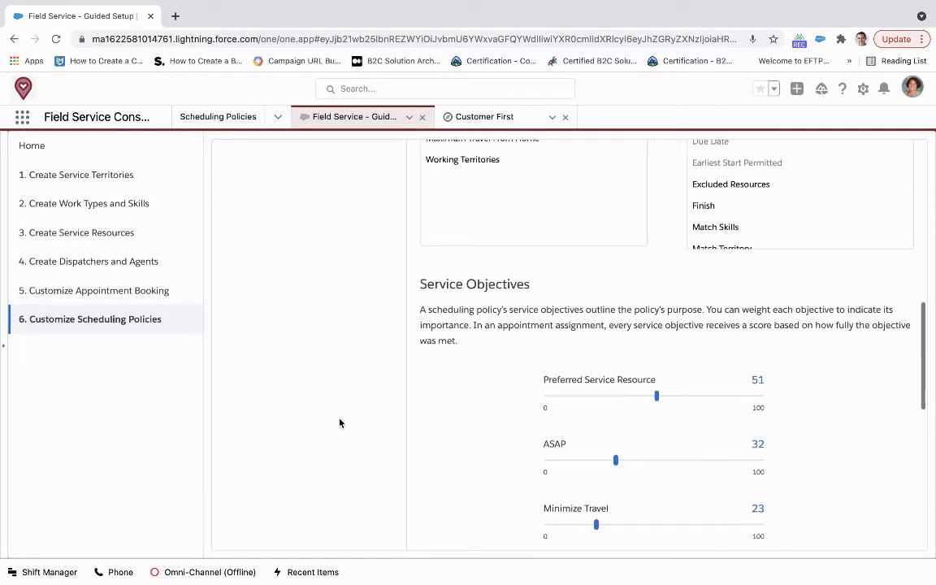
scroll(339, 423, "down", 1)
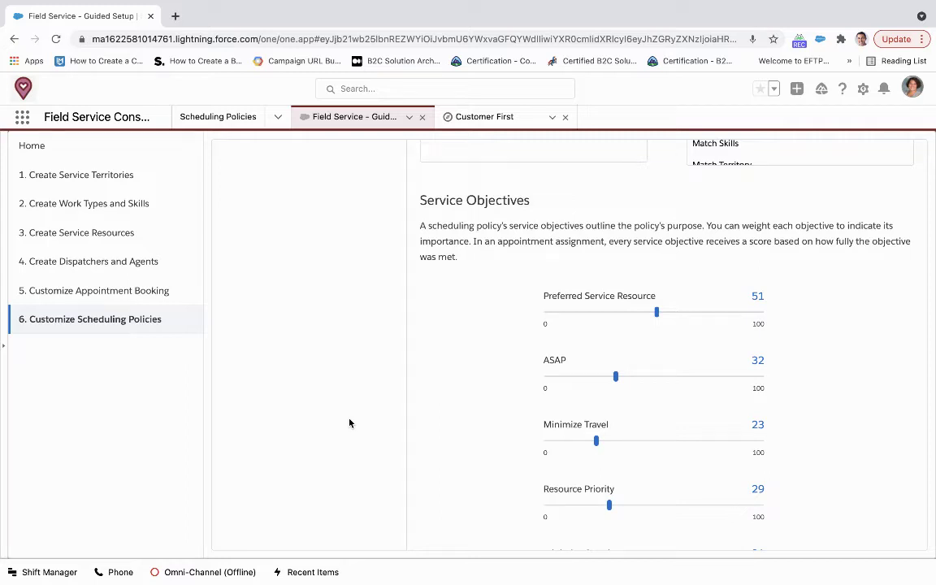
scroll(349, 422, "down", 3)
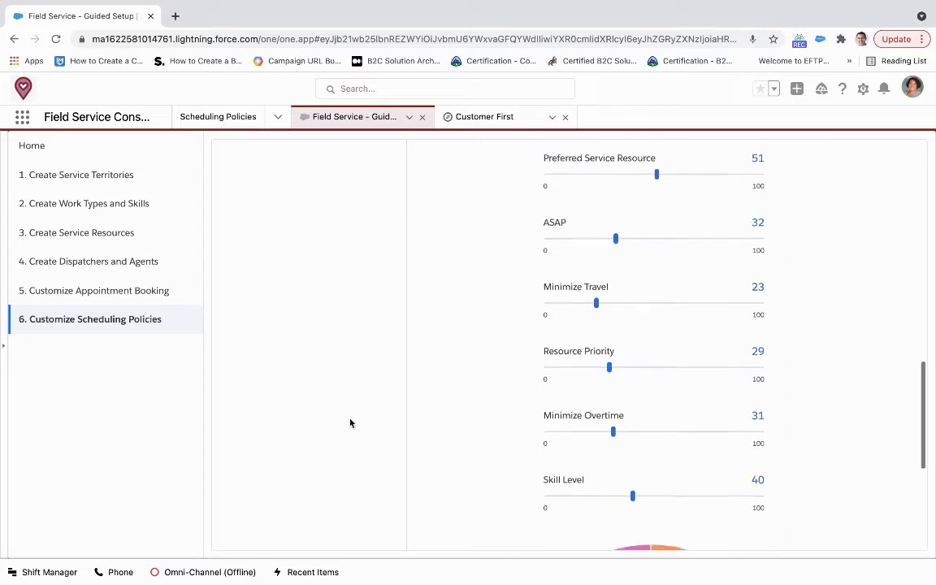
scroll(350, 422, "down", 5)
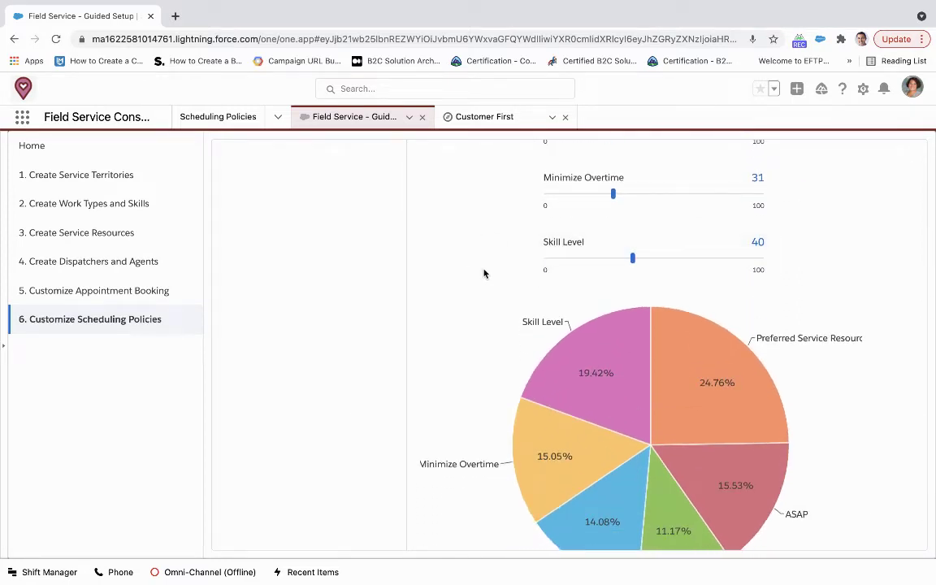
scroll(484, 274, "down", 1)
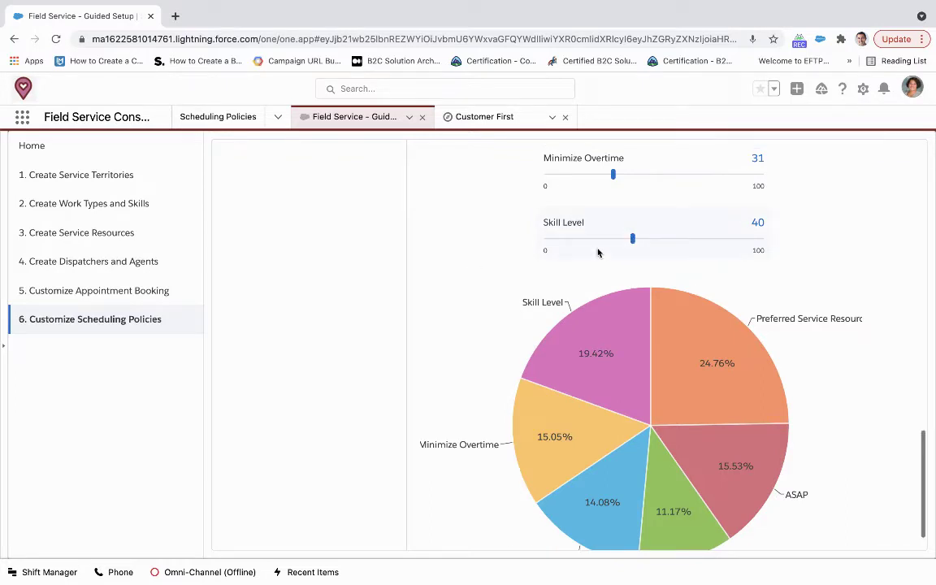
- Raise Skill Level to 63 and Minimize Overtime to 85, giving Minimize Overtime 30.04% of the chart
left_click_drag(633, 239, 682, 238)
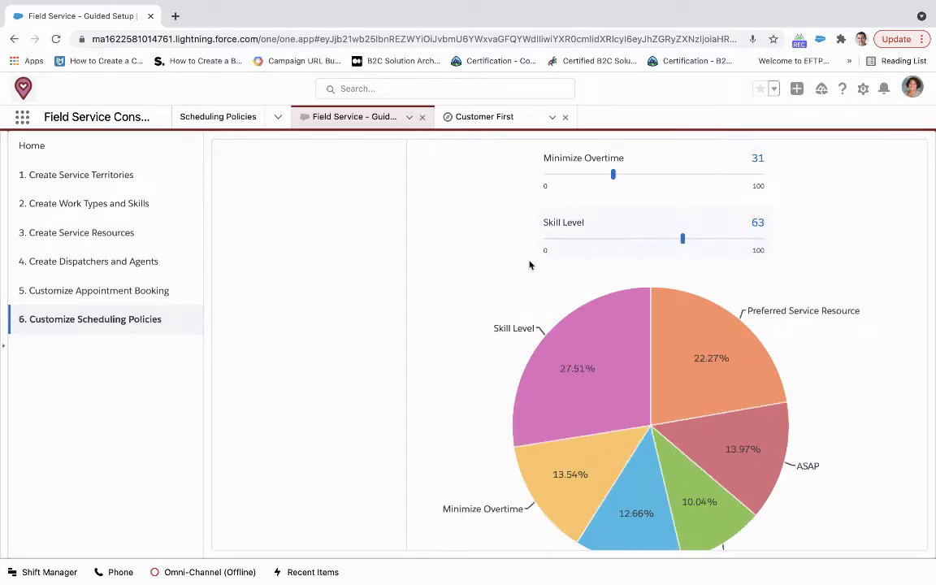
scroll(457, 312, "down", 2)
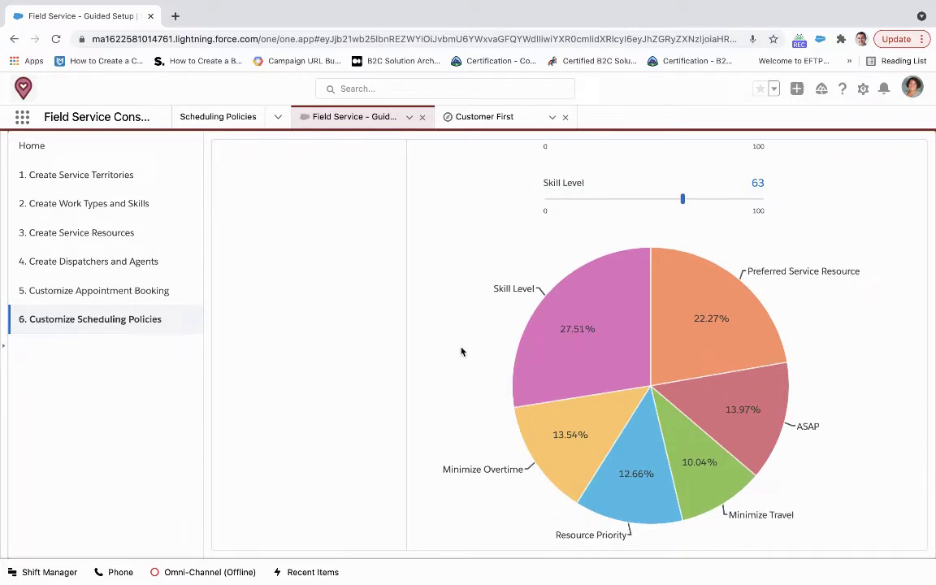
scroll(462, 351, "up", 3)
left_click_drag(611, 241, 730, 238)
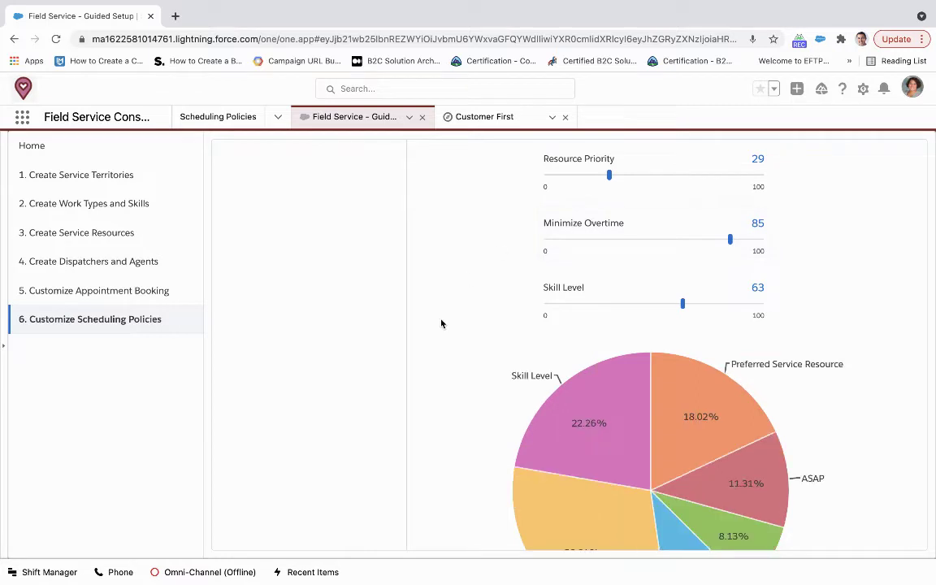
scroll(441, 323, "down", 2)
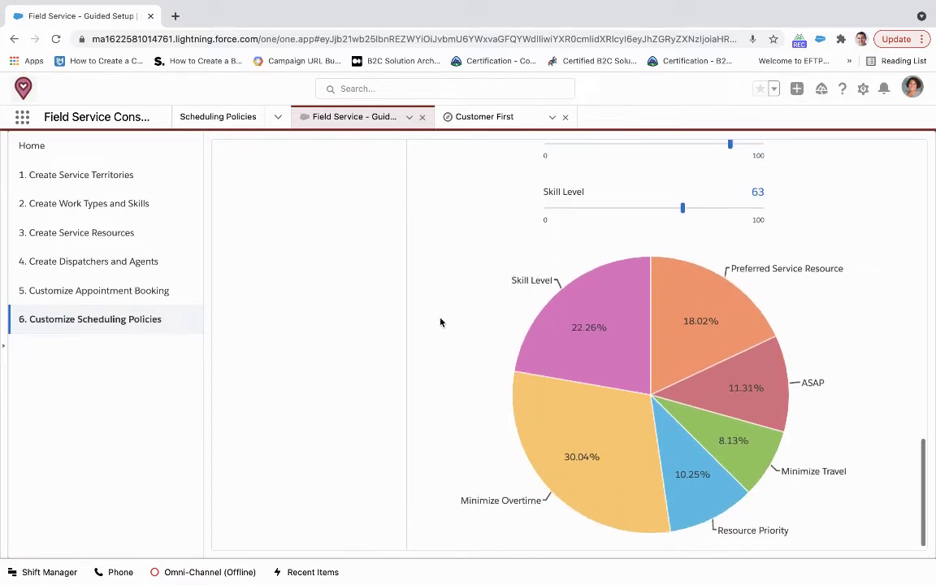
scroll(440, 322, "up", 2)
scroll(440, 322, "down", 3)
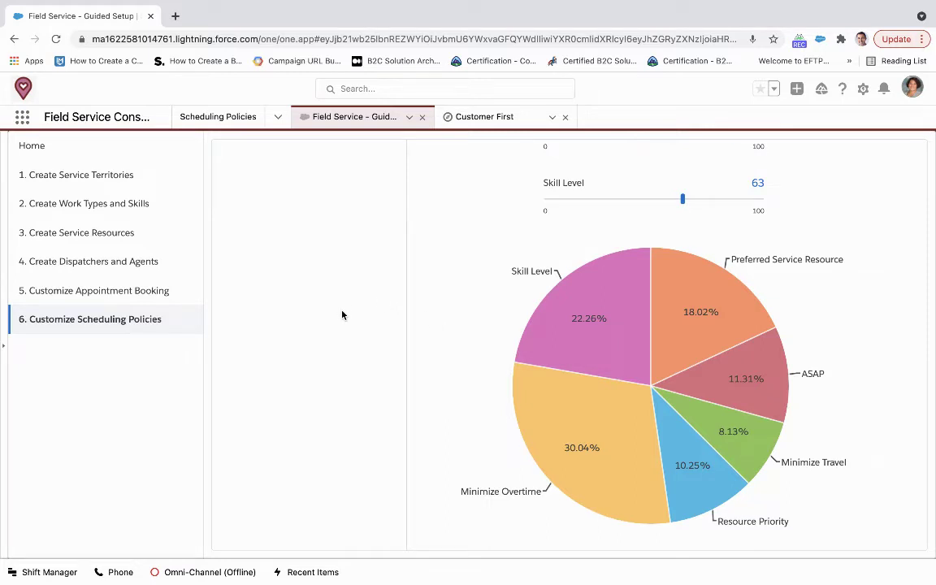
scroll(342, 316, "up", 1)
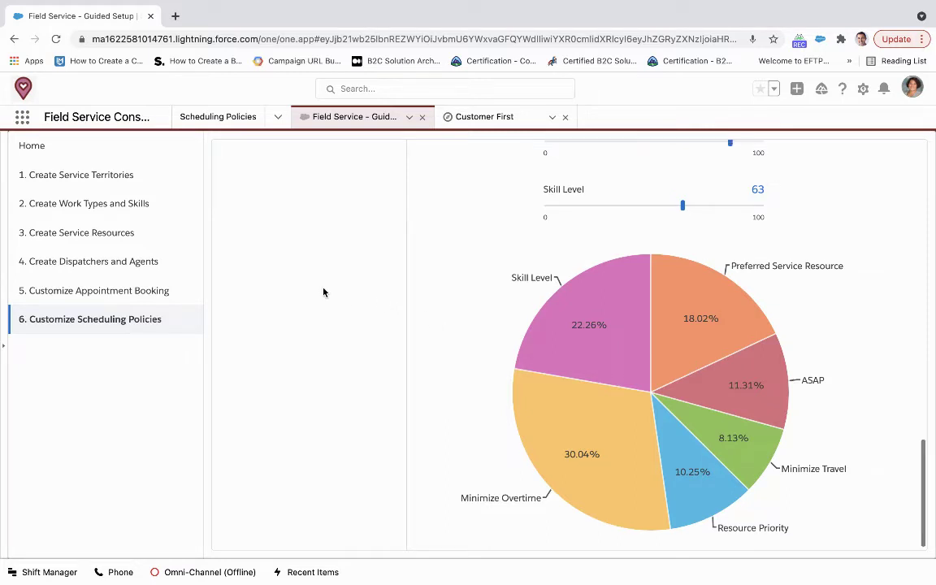
- Open the Customer First record from the policy list and show all 13 work rules
left_click(226, 118)
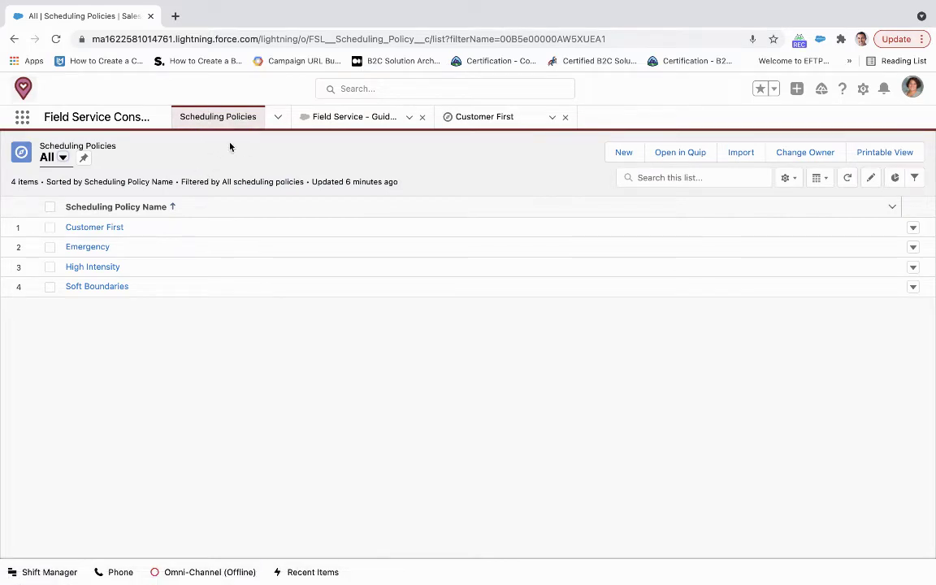
left_click(101, 229)
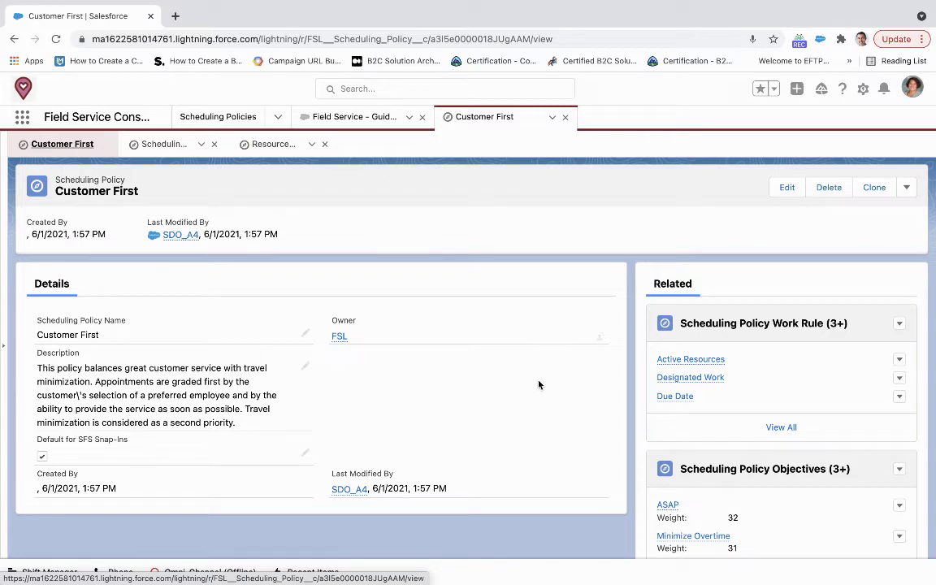
scroll(538, 385, "down", 1)
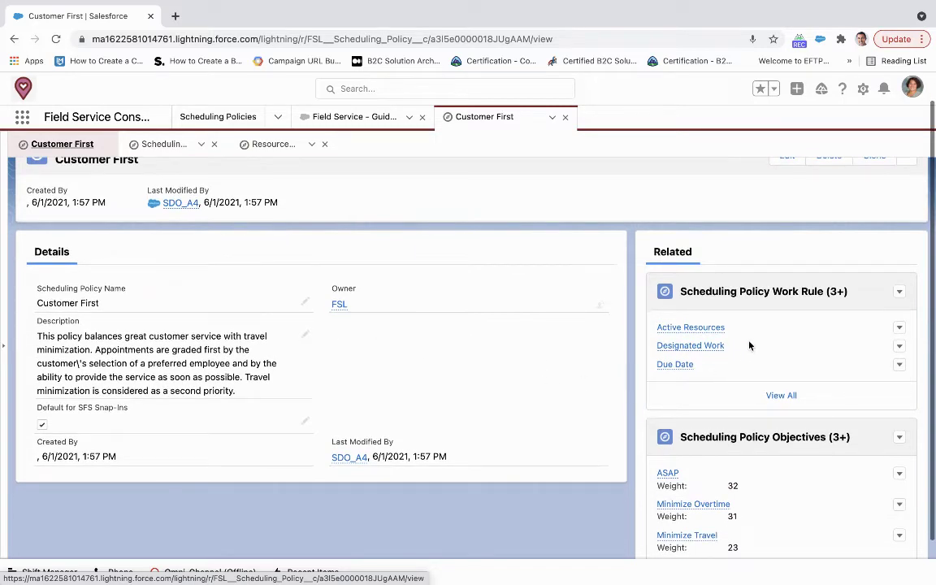
scroll(566, 442, "down", 1)
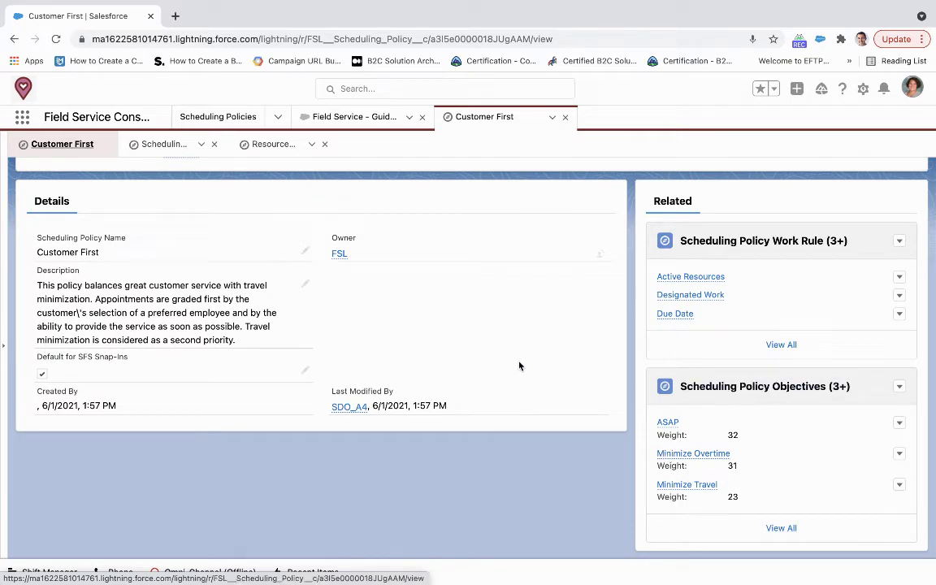
left_click(784, 346)
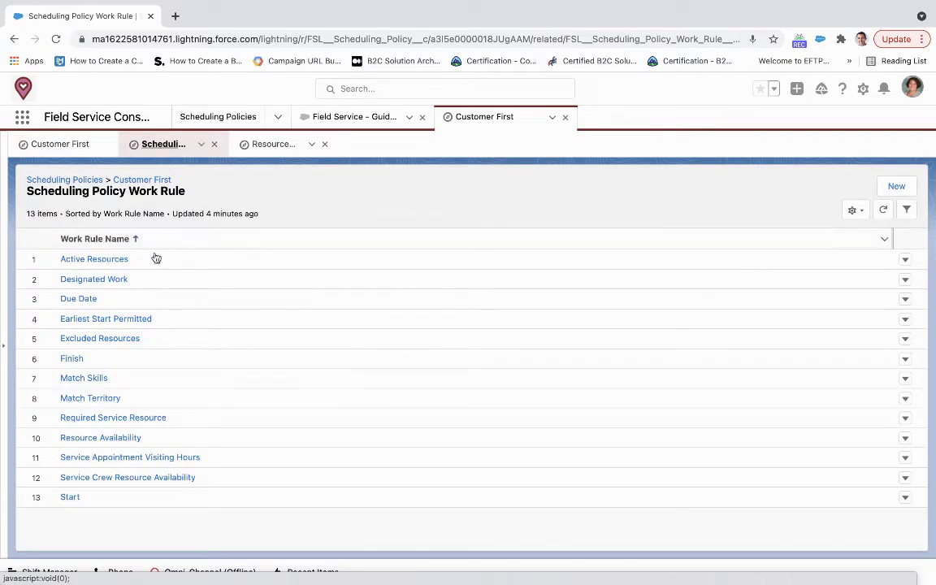
- Review the Resource Availability rule's 12:00, 30-minute break settings, then return to the rule list
left_click(117, 437)
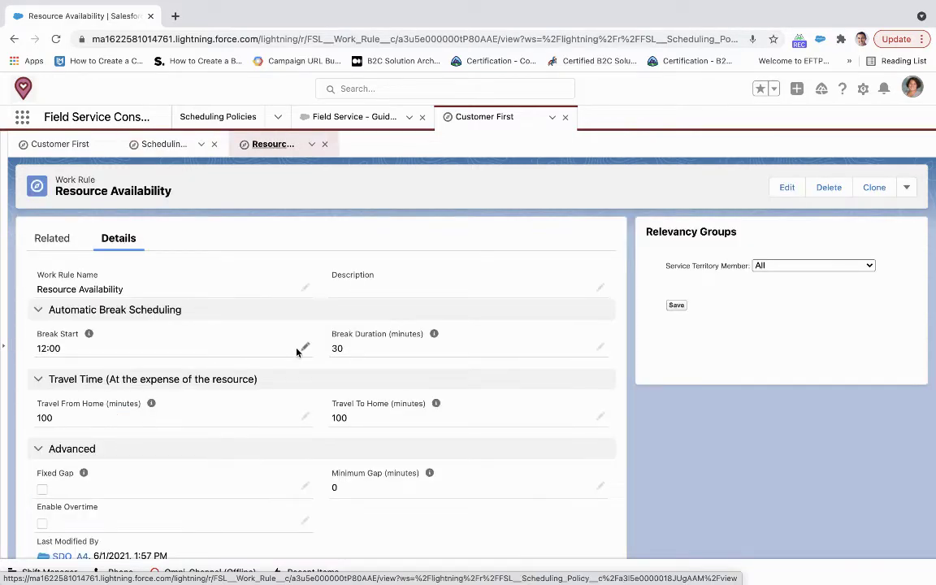
scroll(298, 350, "down", 1)
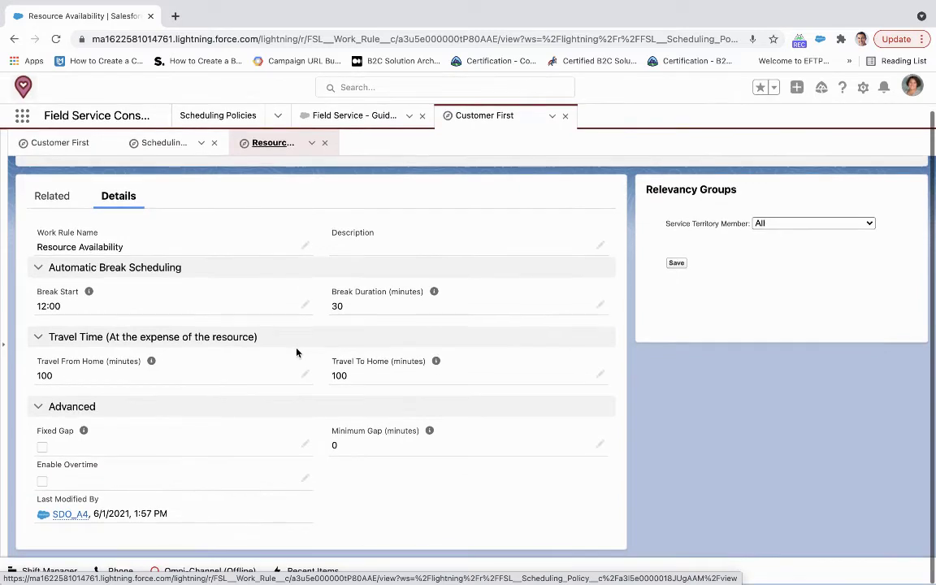
scroll(319, 376, "up", 1)
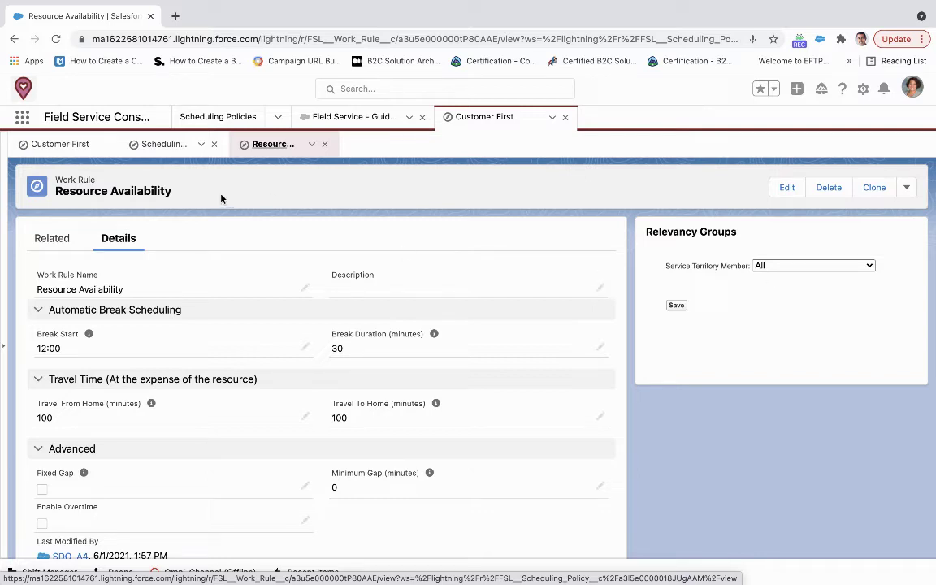
left_click(159, 154)
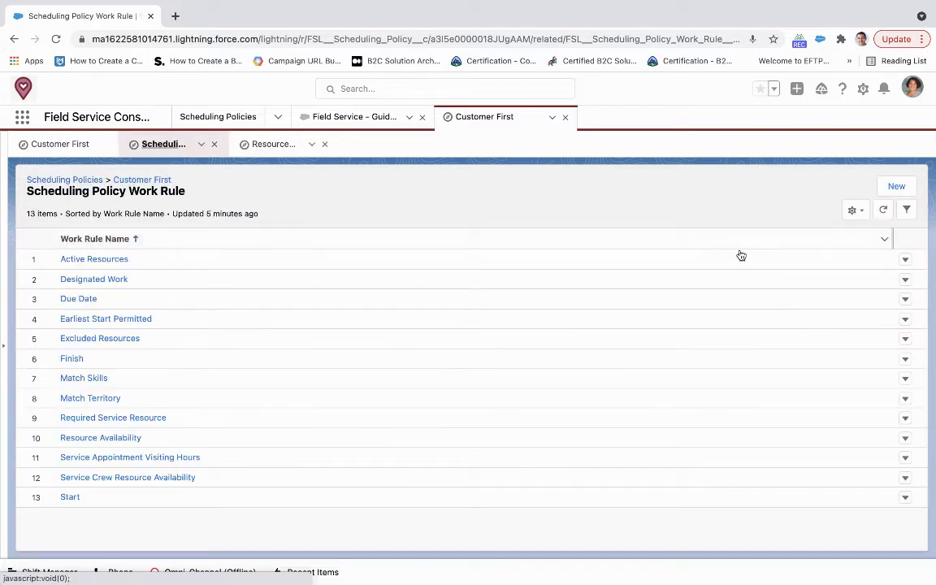
- Start a new Customer First work rule, browse the New Work Rule record types, then cancel
left_click(895, 190)
left_click(358, 333)
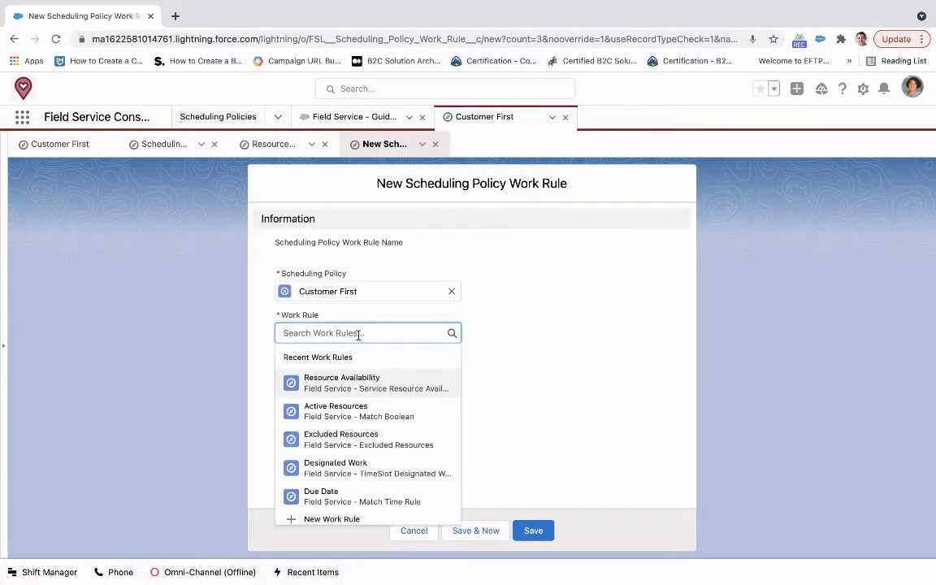
left_click(344, 512)
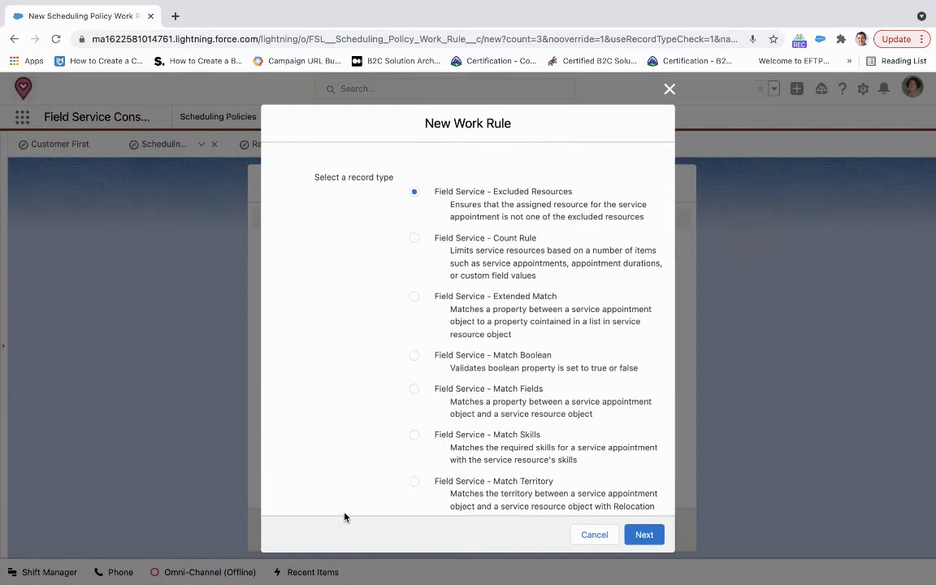
scroll(343, 417, "down", 1)
scroll(342, 418, "up", 1)
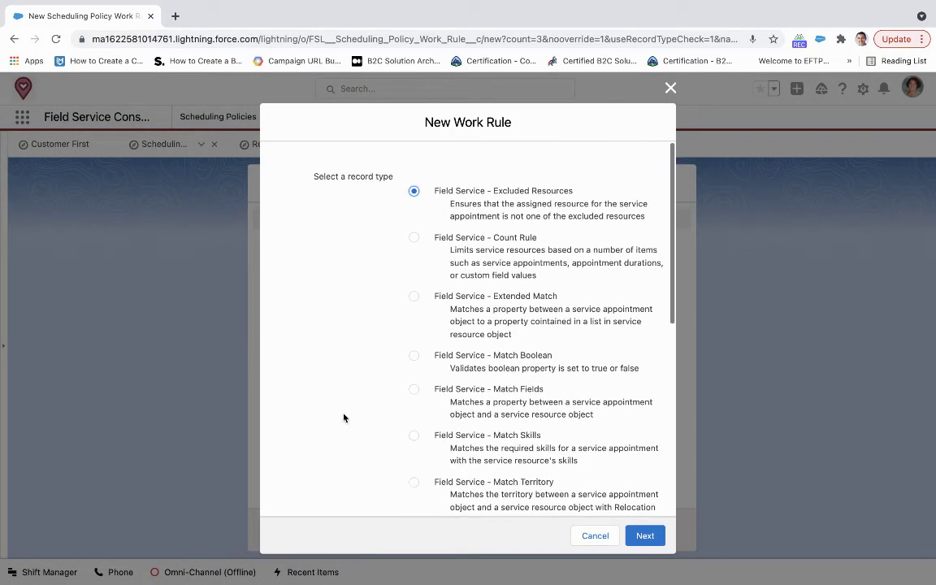
scroll(343, 417, "down", 2)
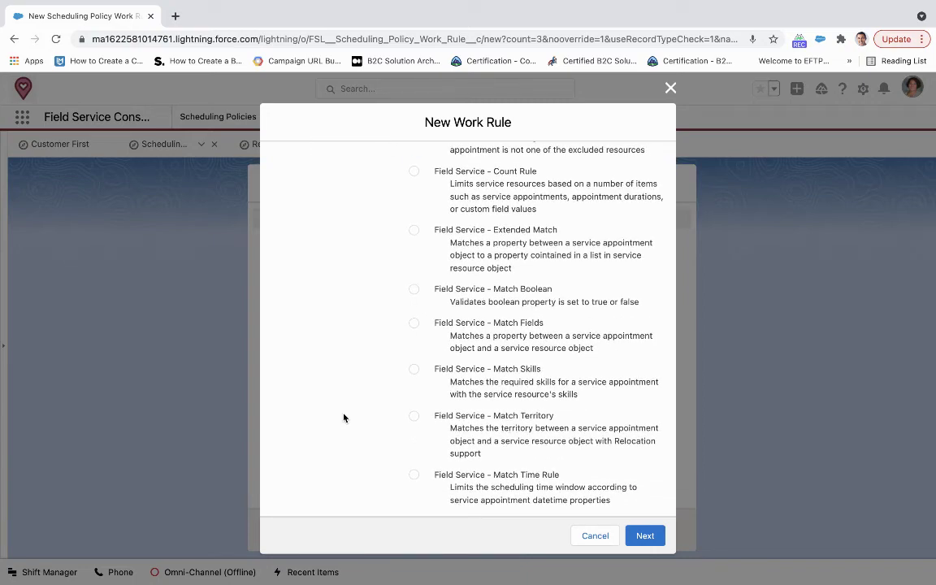
scroll(342, 418, "down", 1)
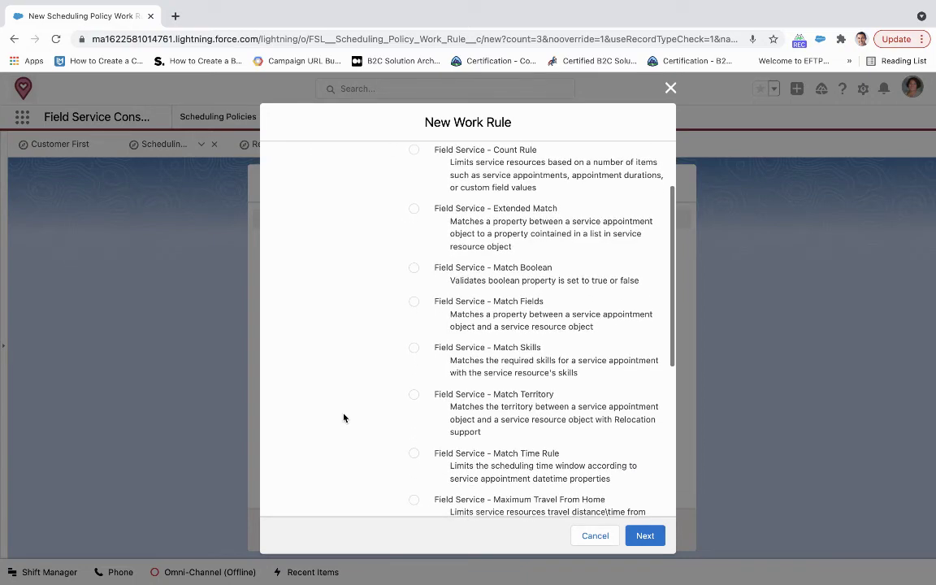
scroll(343, 417, "down", 4)
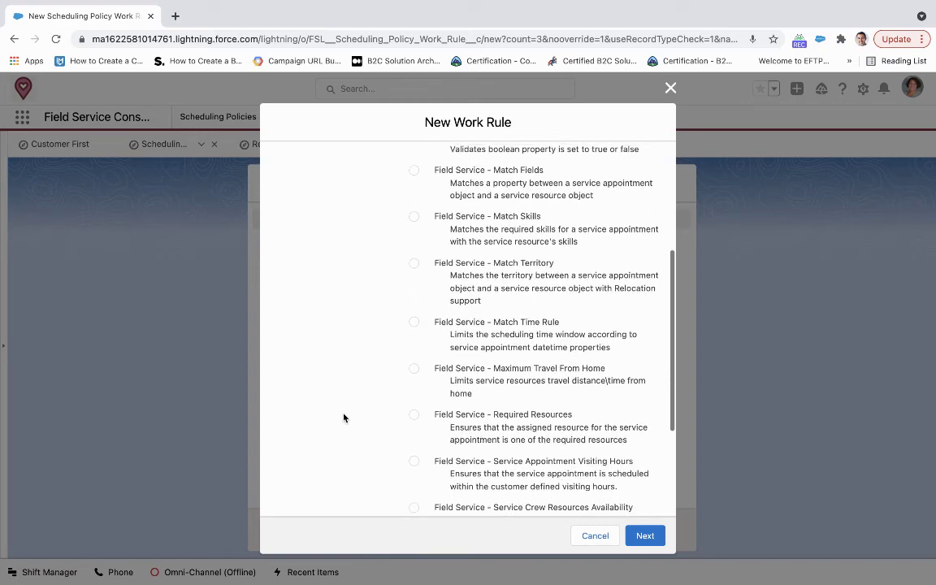
scroll(343, 417, "down", 4)
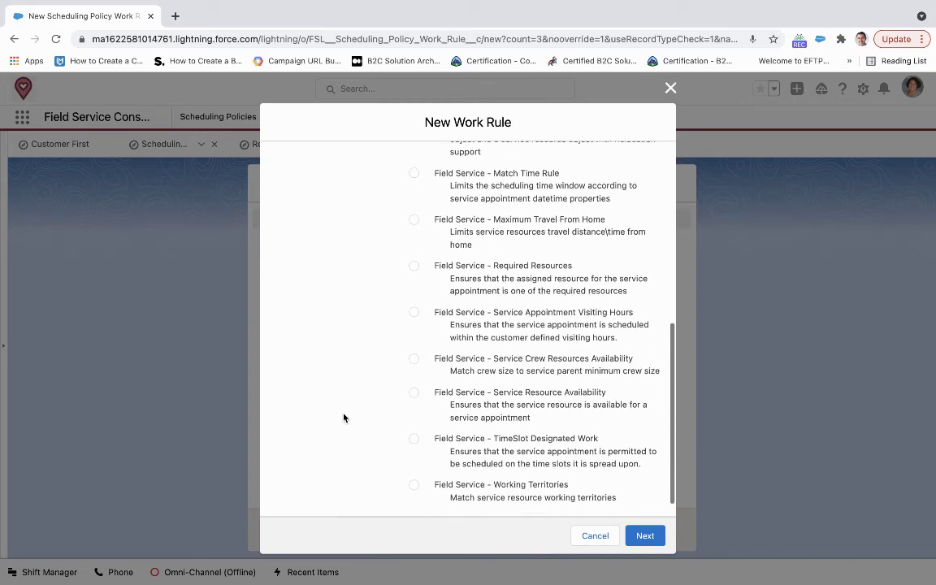
left_click(587, 536)
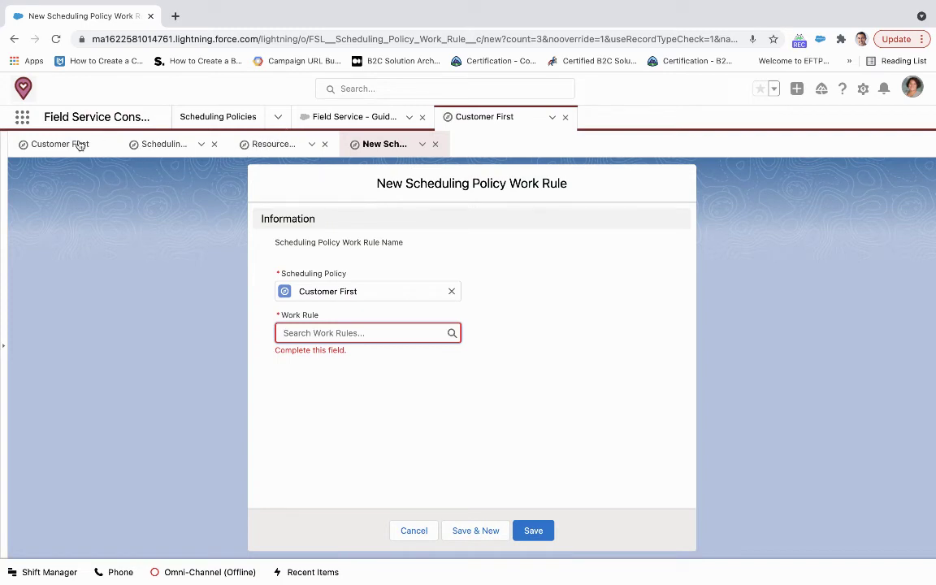
- Open the ASAP service objective from Customer First and close its edit form unsaved
left_click(59, 145)
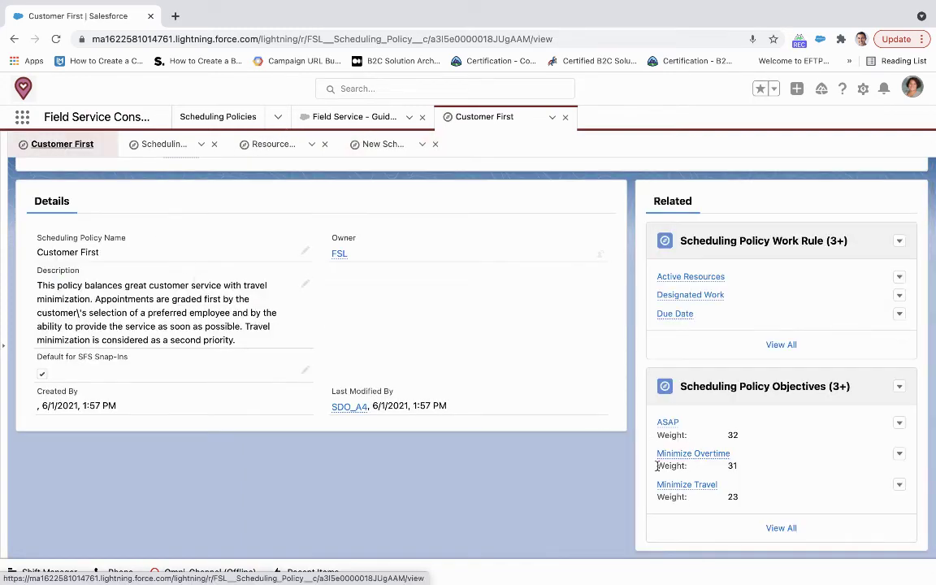
left_click(662, 423)
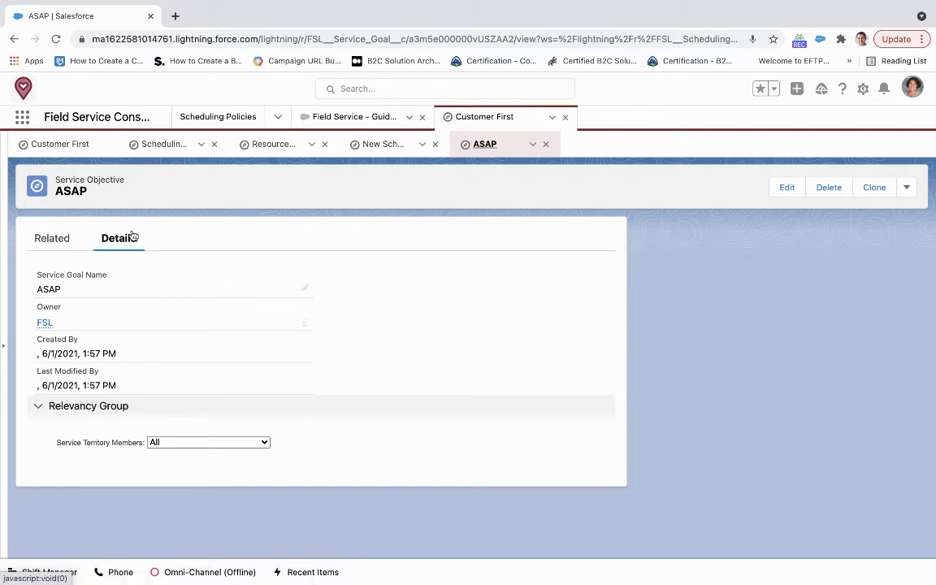
left_click(787, 187)
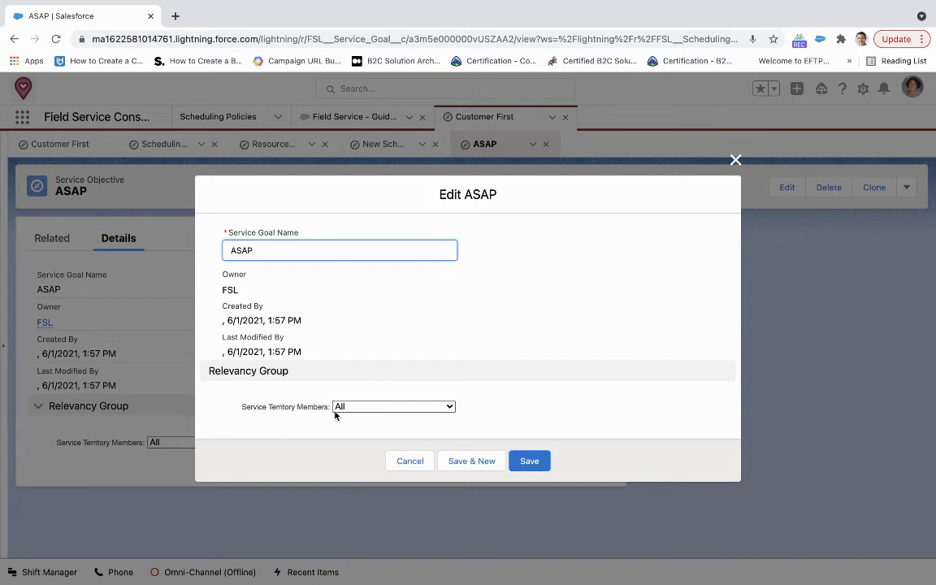
left_click(734, 162)
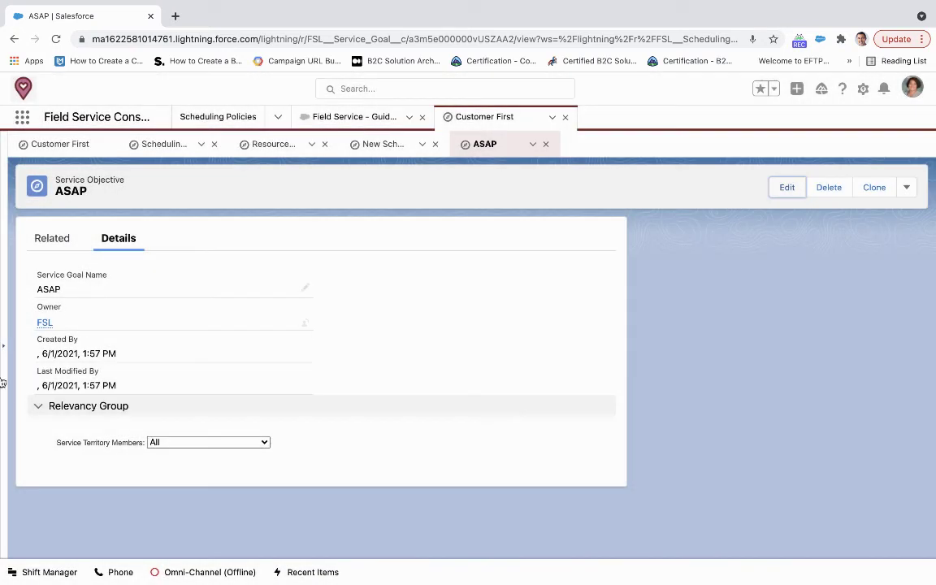
- Return to the top of the Customer First policy record, showing ASAP weighted 32
left_click(49, 144)
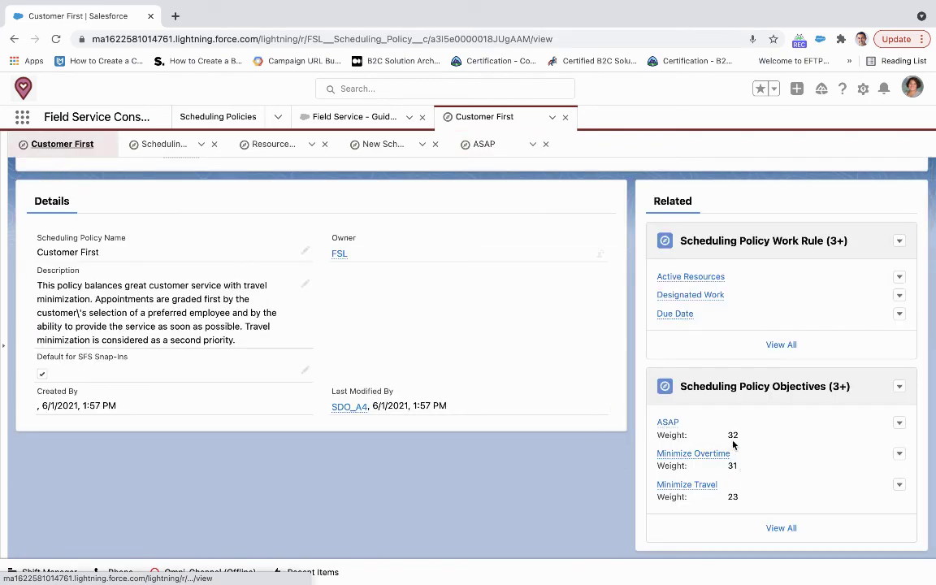
scroll(557, 428, "up", 2)
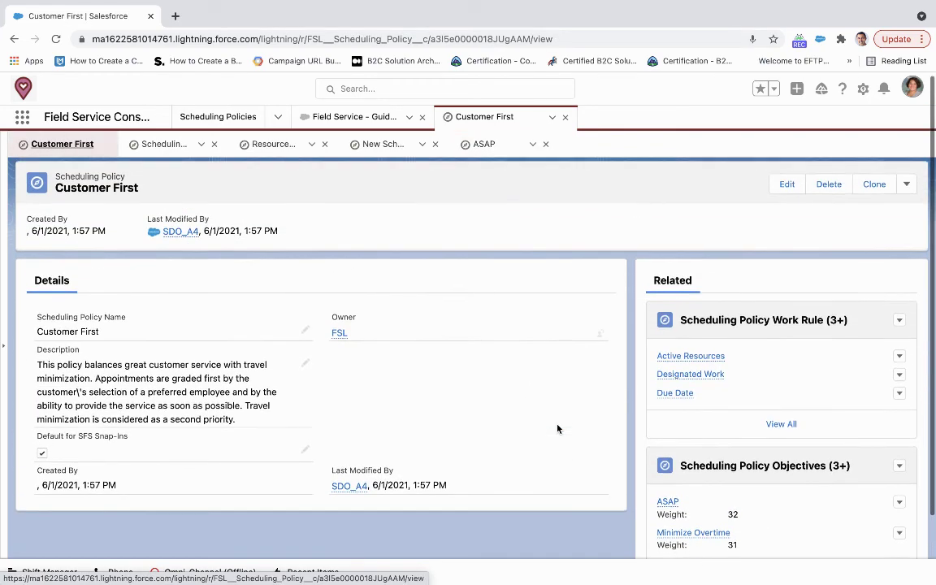